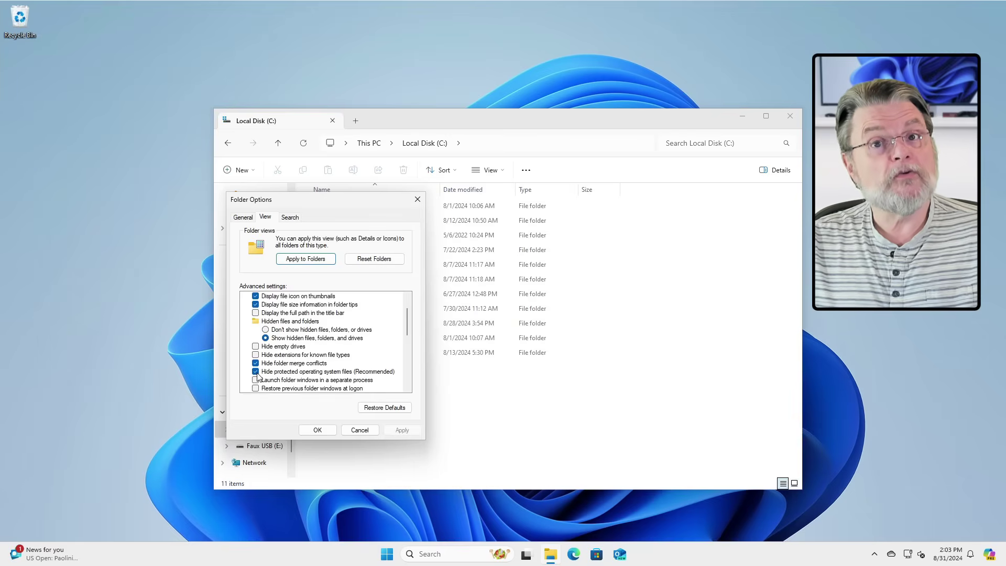
# Turn off hiding of protected operating system files in the folder options, accept the warning and apply the change
pyautogui.click(256, 372)
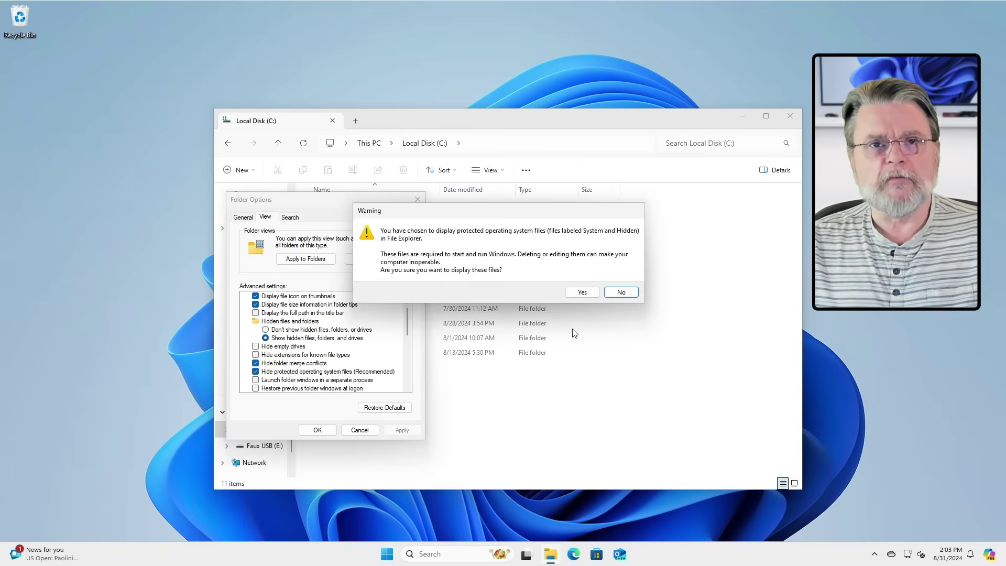
pyautogui.click(582, 292)
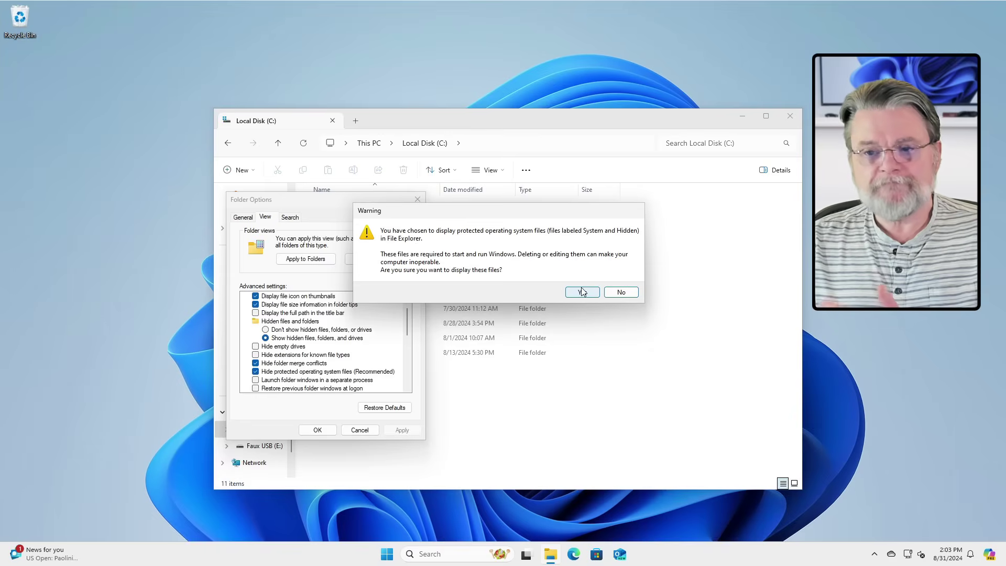
pyautogui.click(582, 292)
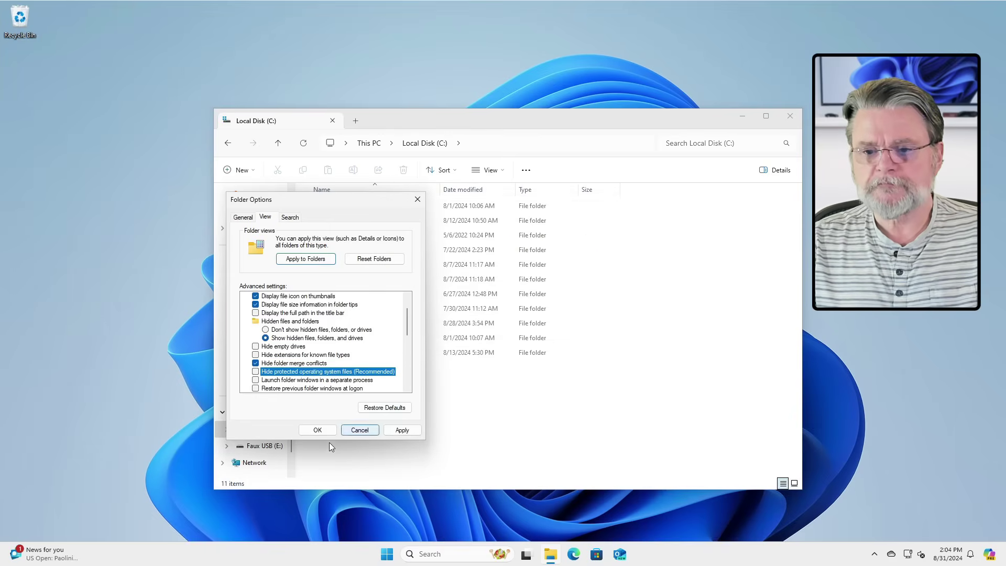
pyautogui.click(318, 431)
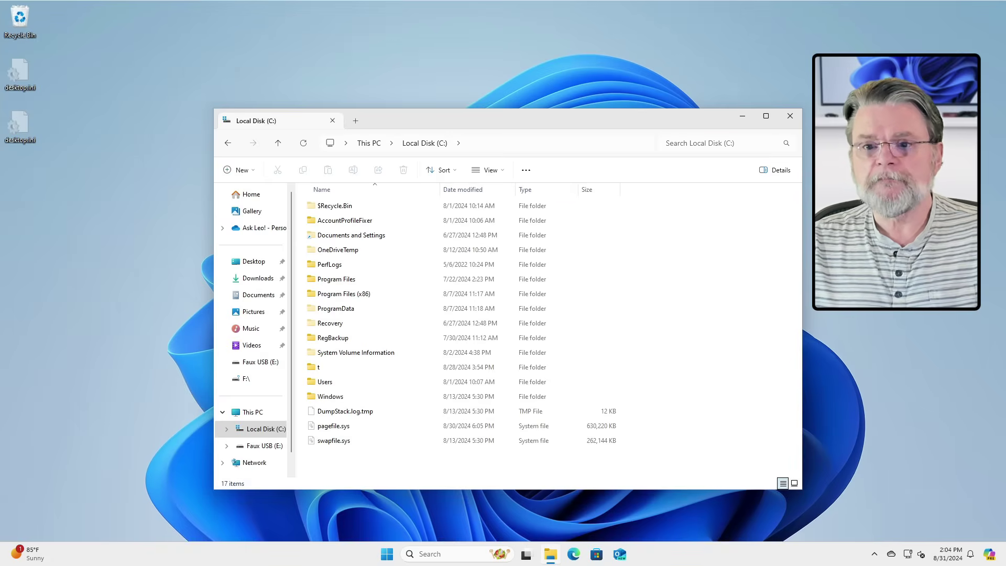
# Examine the Recycle Bin folders on drive C: and Faux USB (E:), view the contents of the one on E:, and close the window
pyautogui.press('Down')
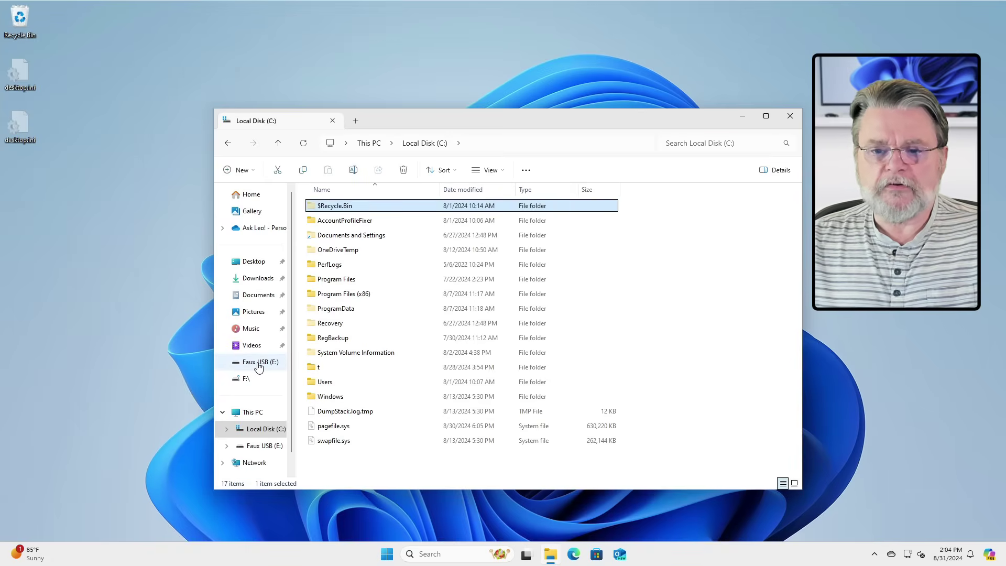
pyautogui.click(258, 367)
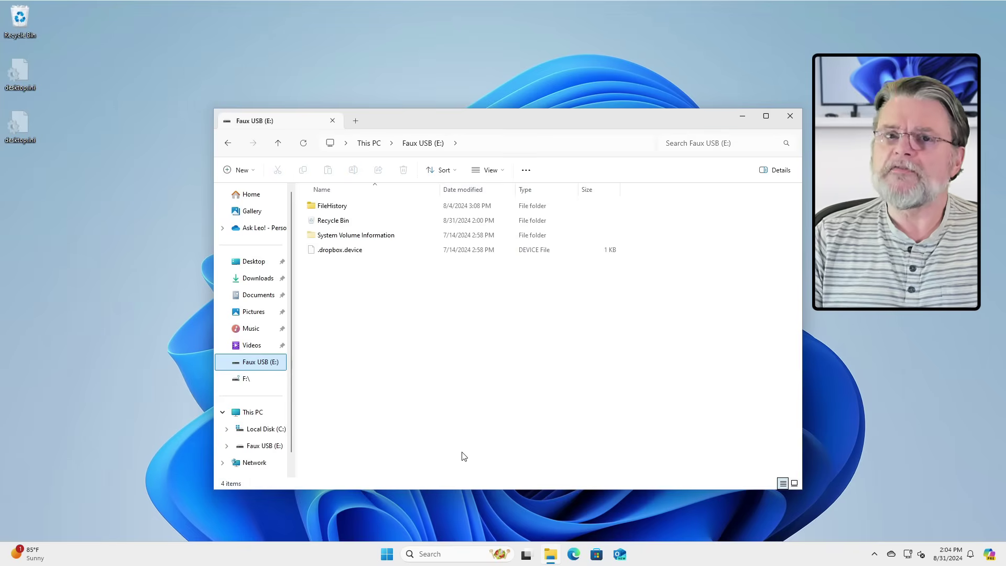
pyautogui.doubleClick(360, 223)
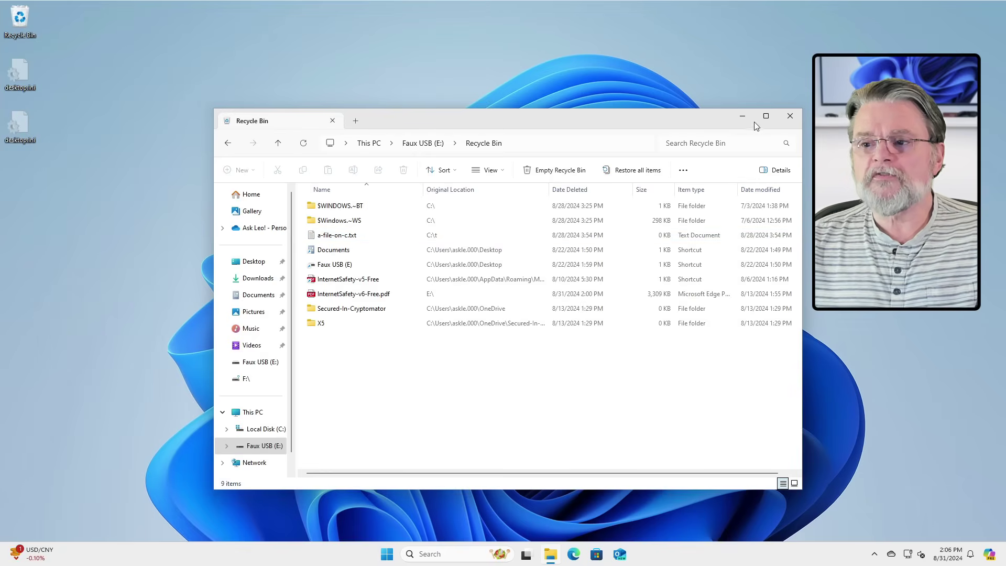
pyautogui.click(790, 116)
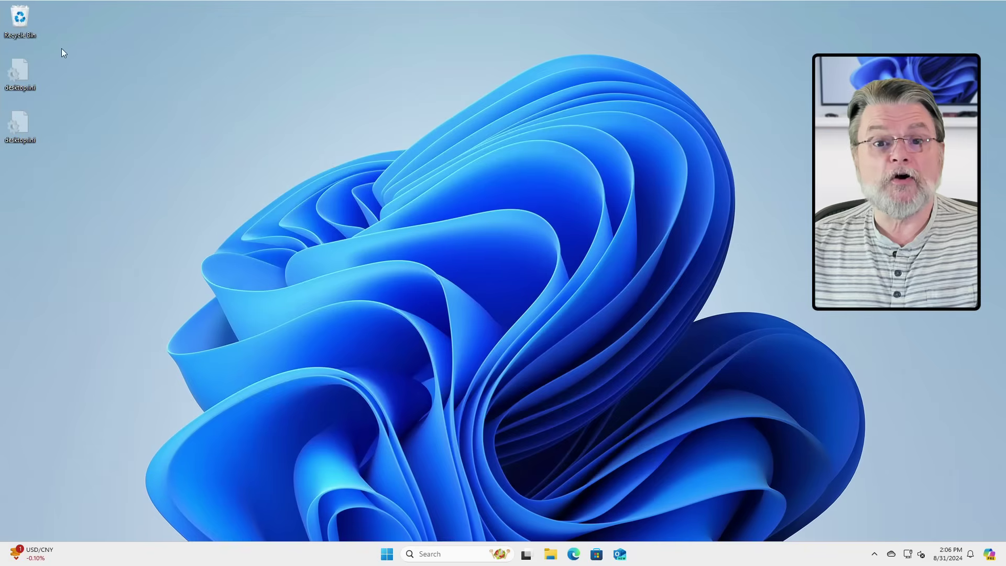
# Open the desktop Recycle Bin and permanently delete the $WINDOWS.~BT folder from it
pyautogui.rightClick(19, 17)
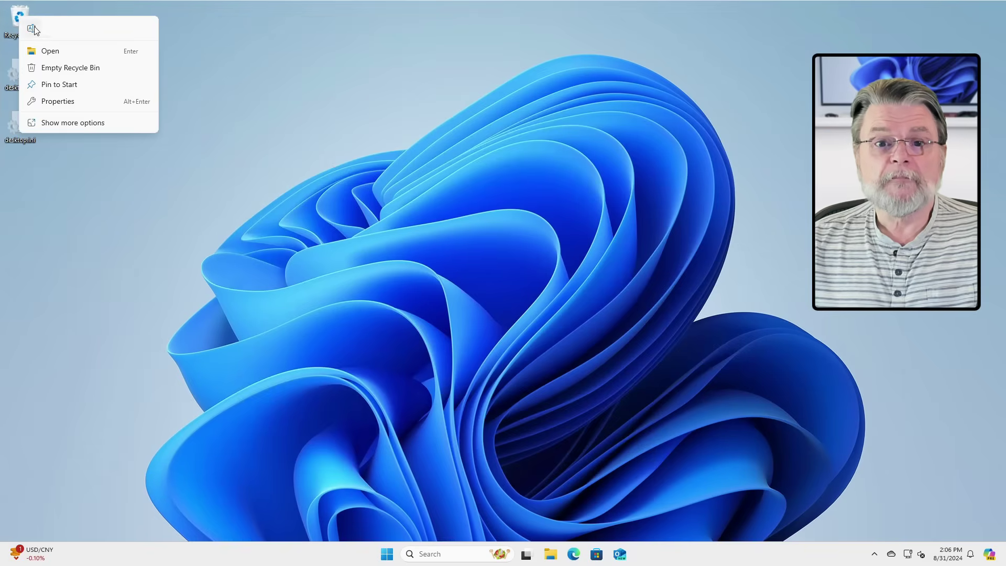
pyautogui.click(50, 51)
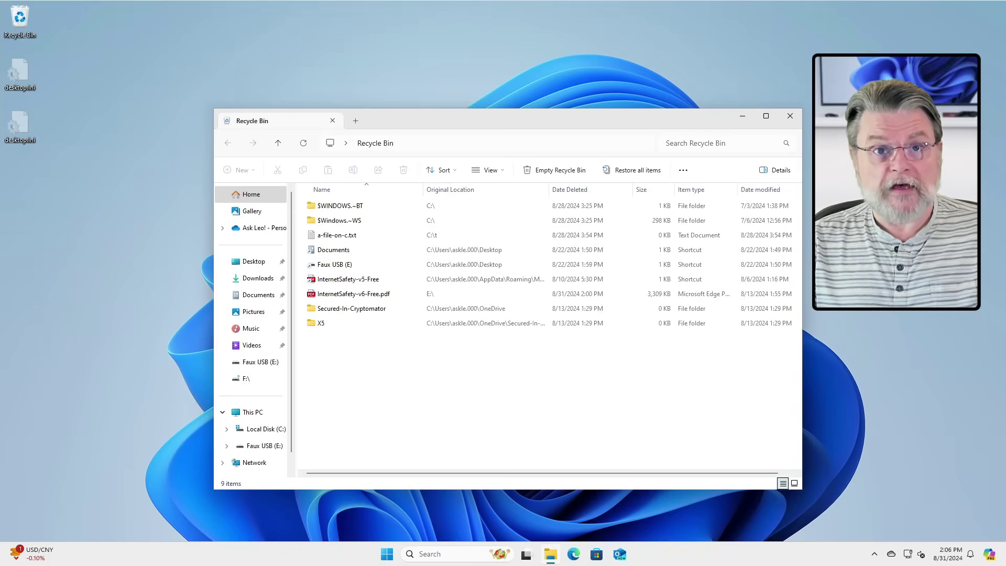
pyautogui.click(347, 205)
pyautogui.rightClick(347, 206)
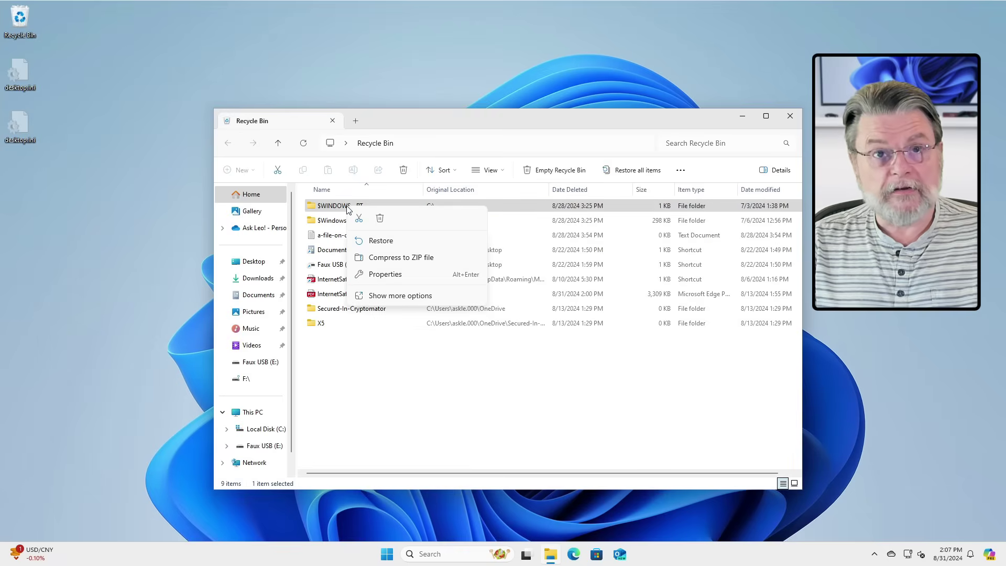
pyautogui.click(380, 219)
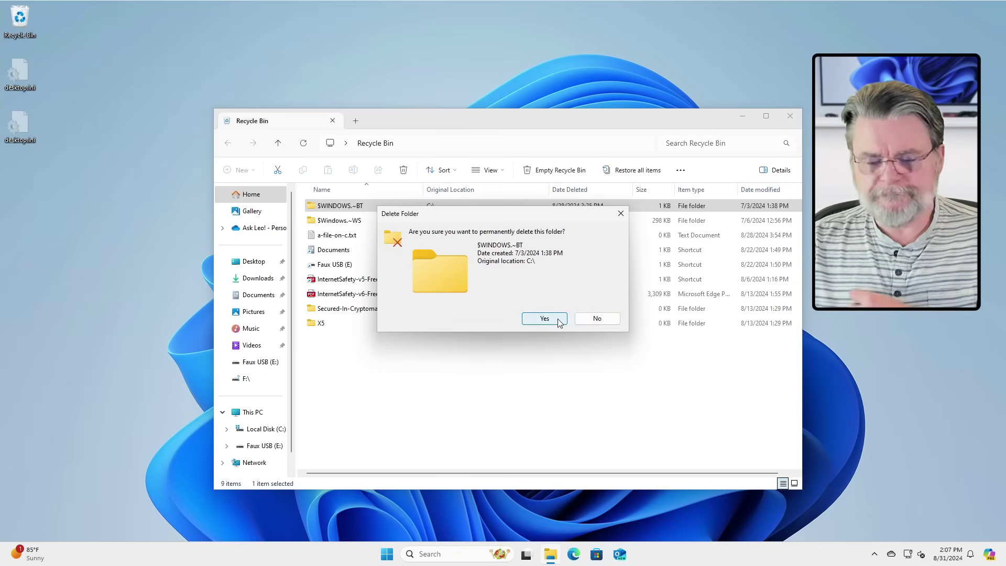
pyautogui.click(544, 319)
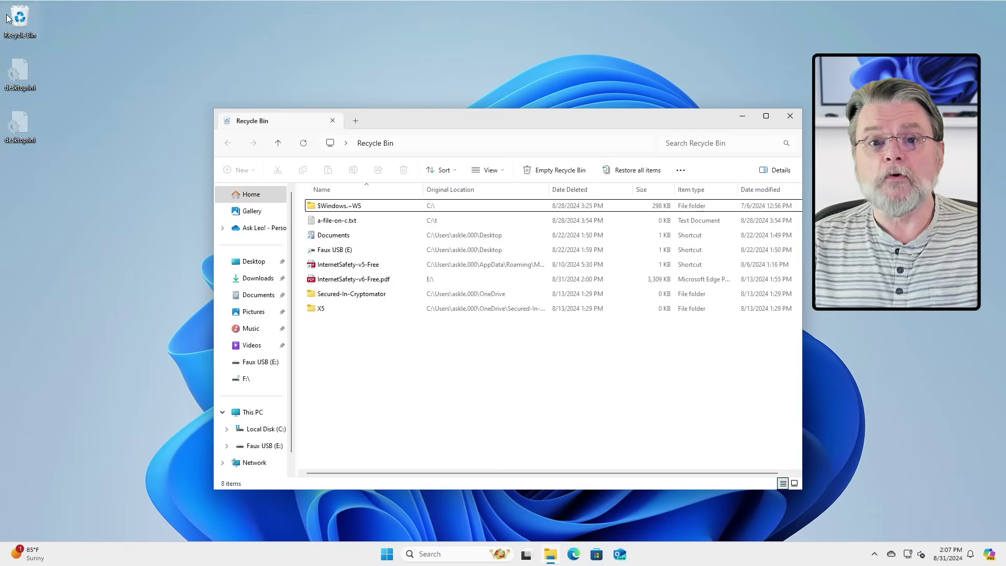
# In the Recycle Bin properties, set the maximum size for Faux USB (E:) to 1 MB and apply it
pyautogui.click(25, 19)
pyautogui.rightClick(26, 19)
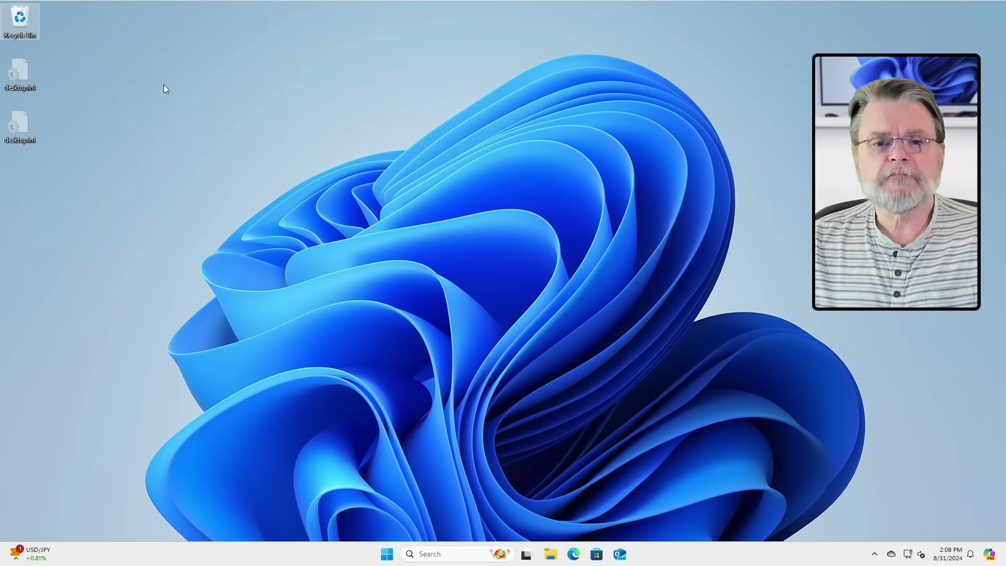
pyautogui.rightClick(21, 21)
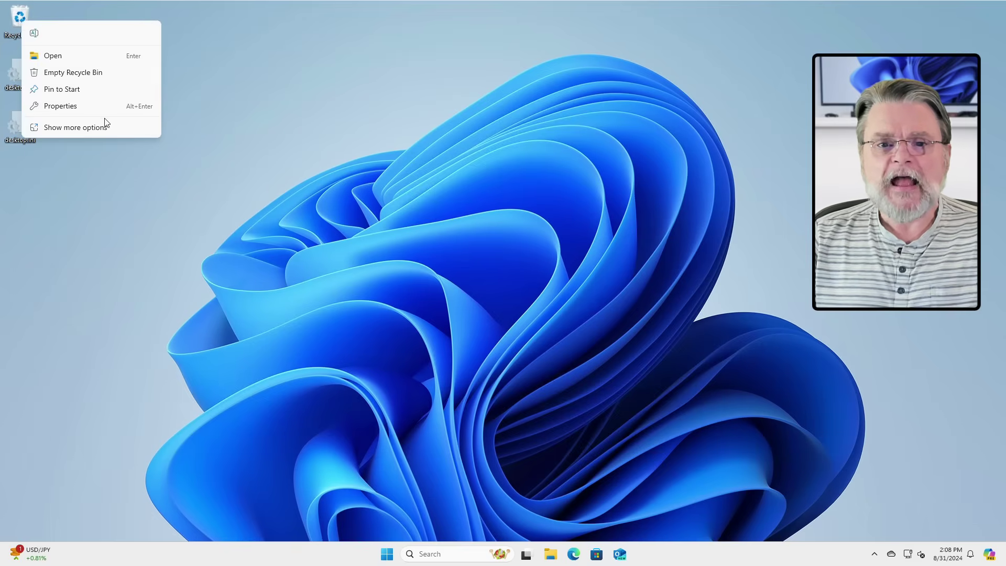
pyautogui.click(89, 105)
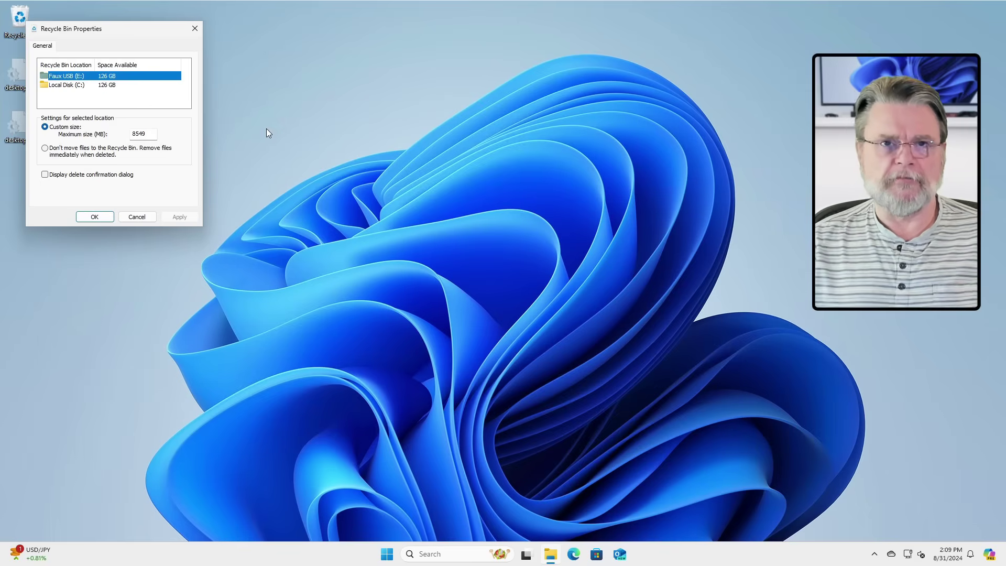
pyautogui.click(147, 76)
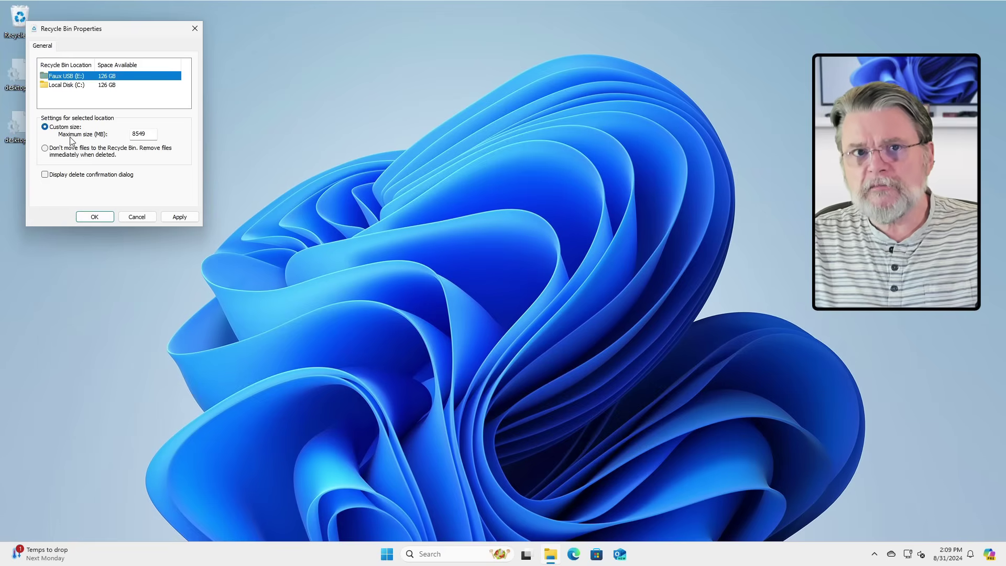
pyautogui.doubleClick(152, 131)
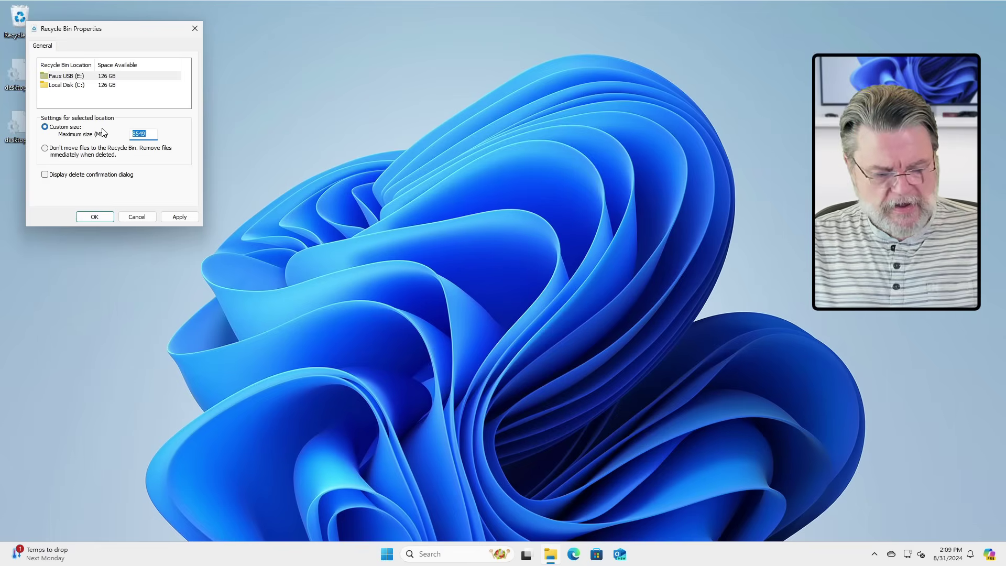
pyautogui.write('1')
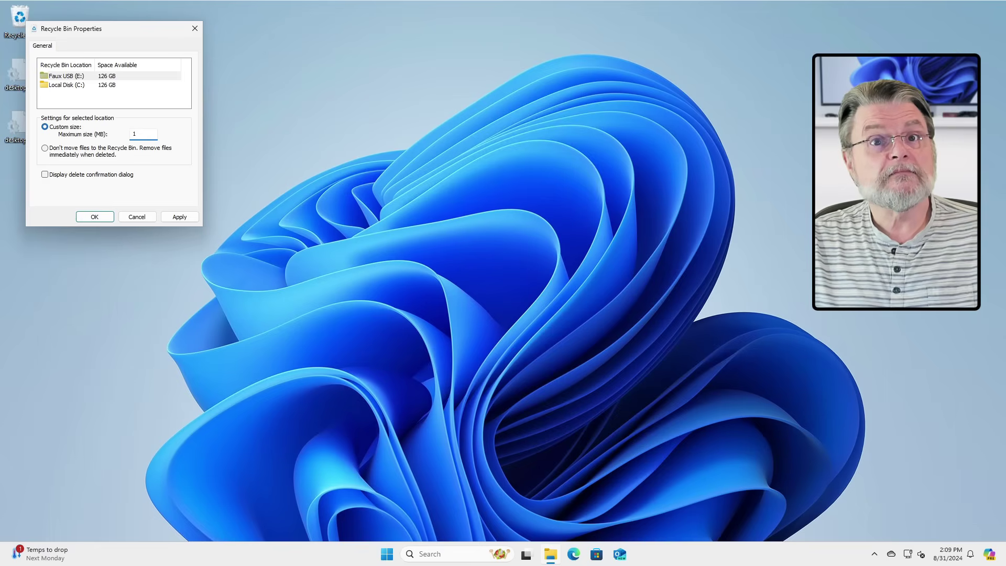
pyautogui.click(182, 217)
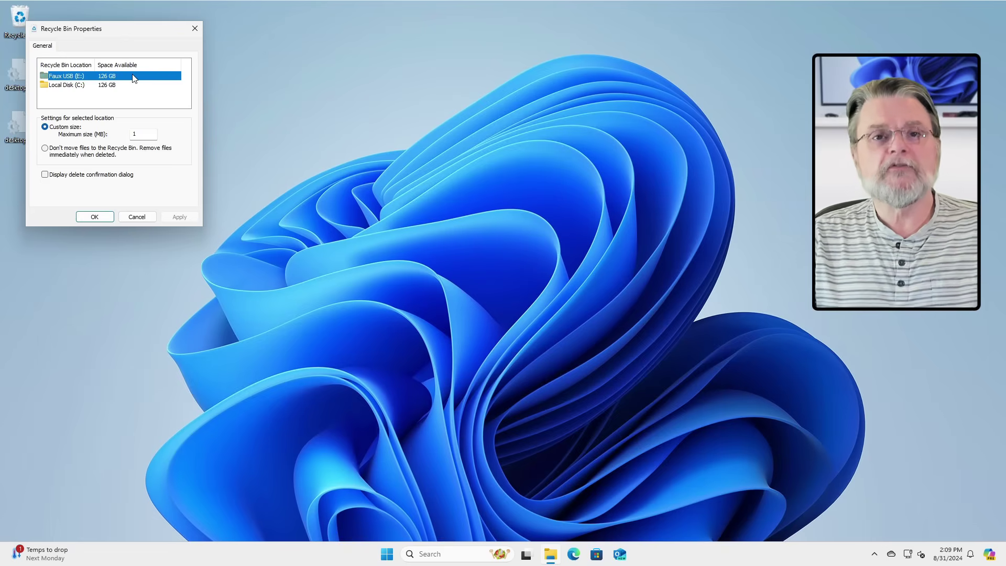
# Set the Recycle Bin's maximum size for Local Disk (C:) to 1024 MB, apply it and close the properties
pyautogui.click(72, 85)
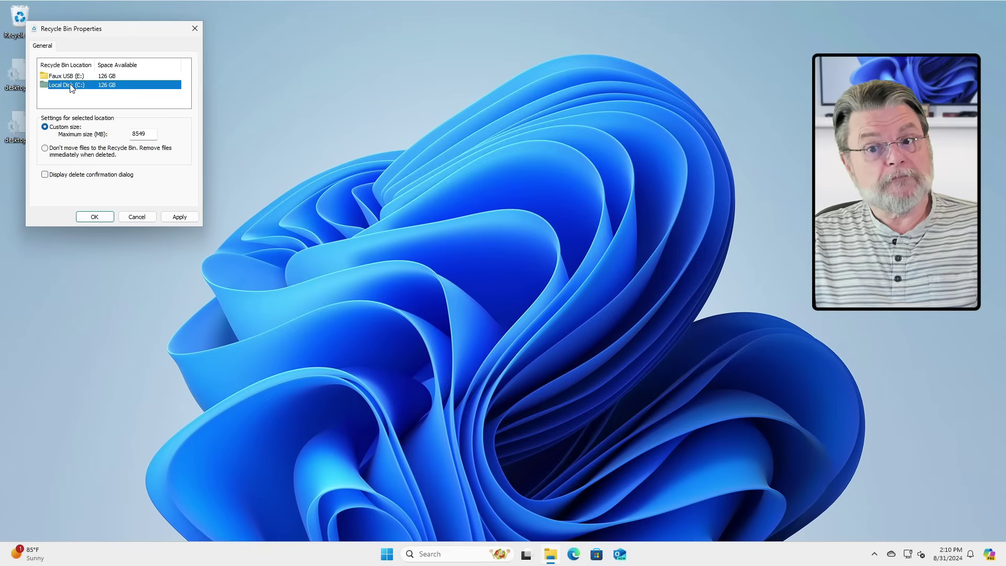
pyautogui.doubleClick(153, 132)
pyautogui.write('1024')
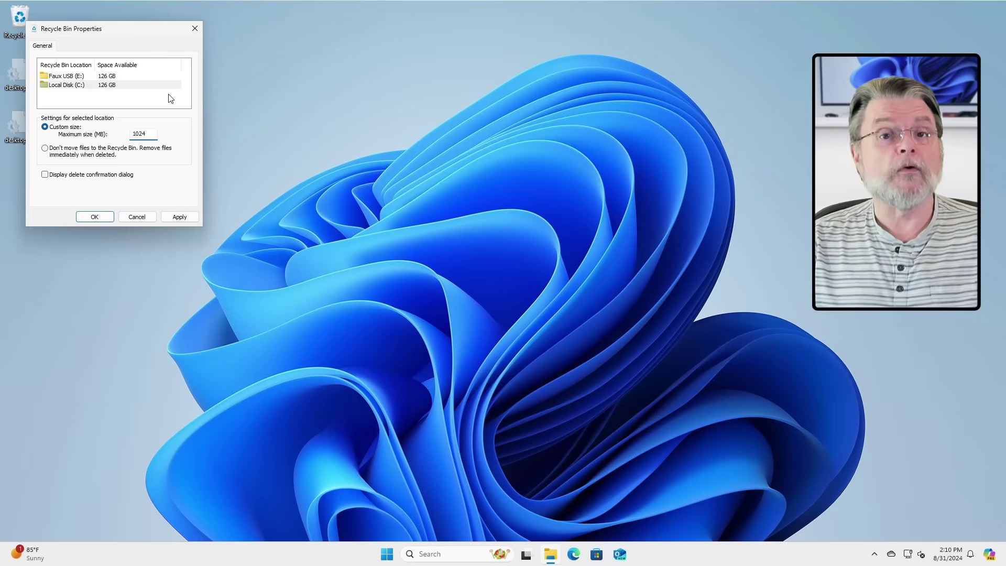
pyautogui.click(177, 218)
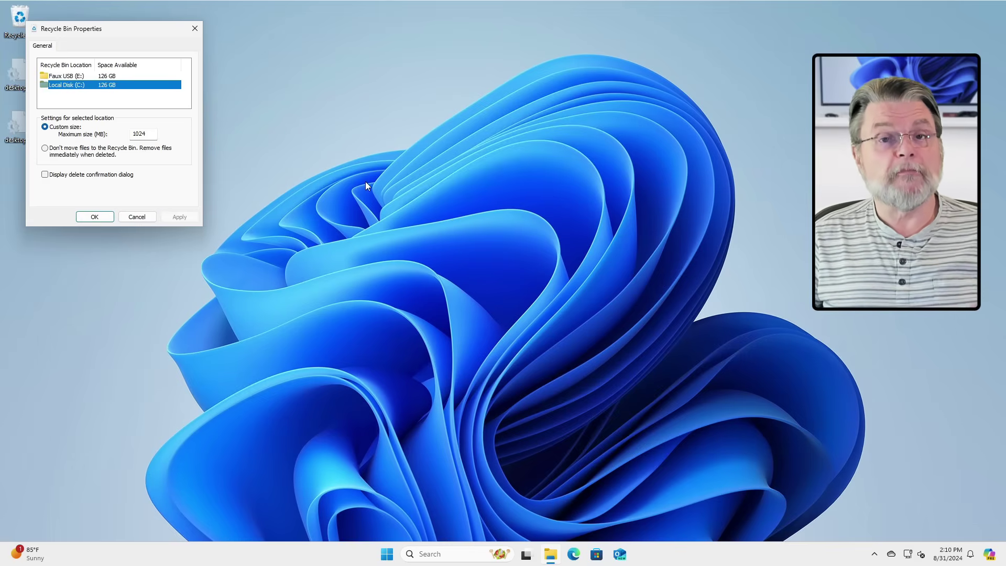
pyautogui.press('Return')
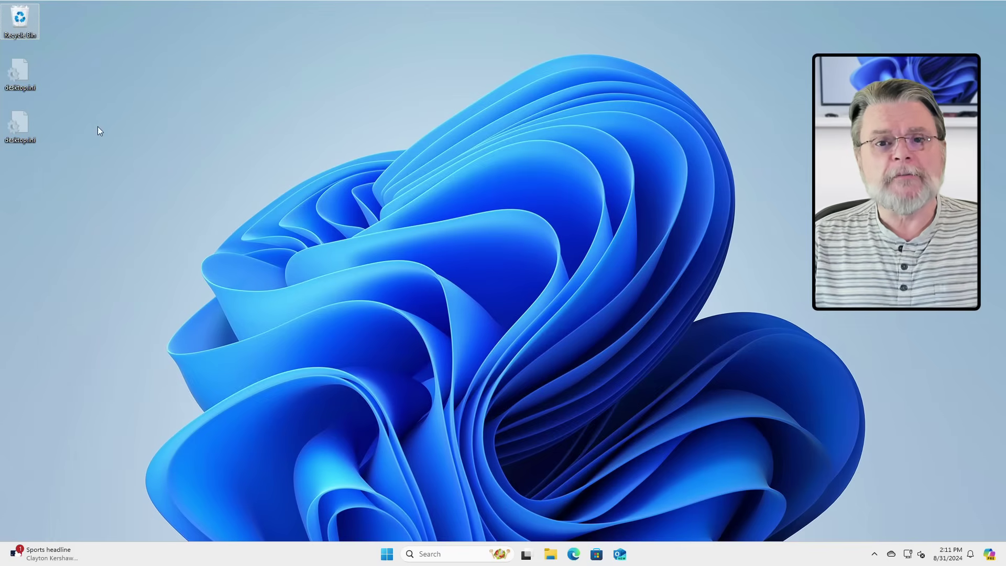
pyautogui.rightClick(32, 21)
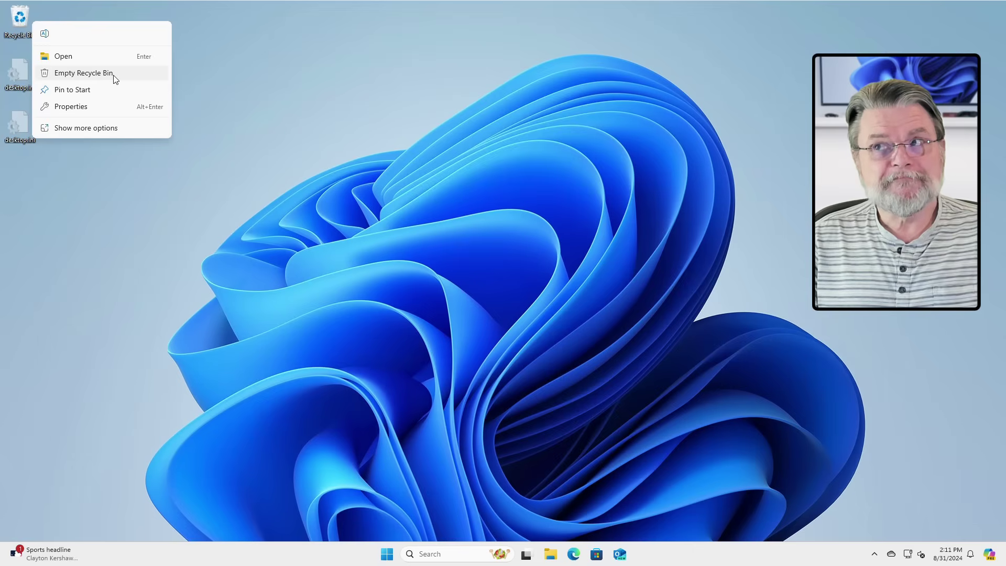
pyautogui.click(351, 165)
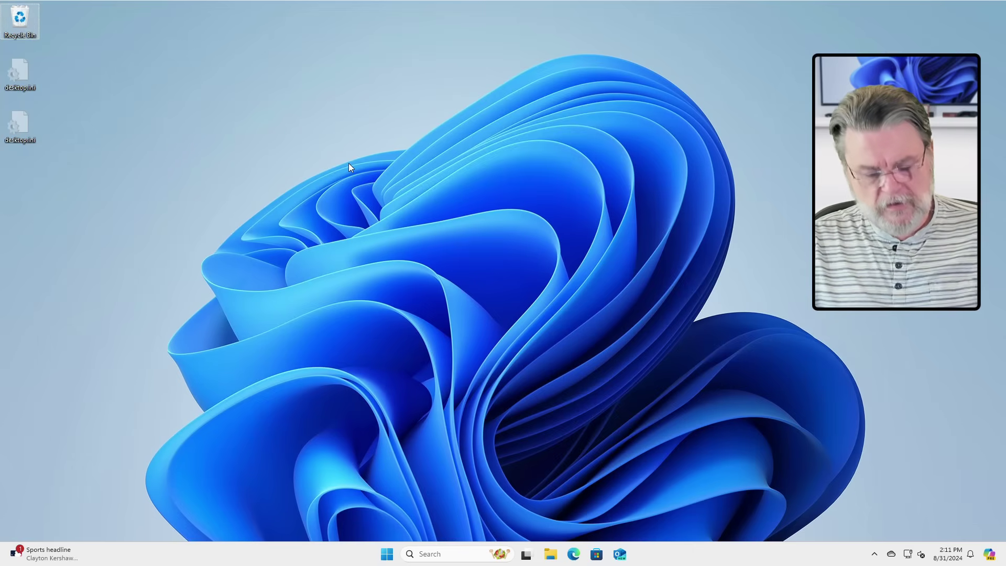
# Open a new File Explorer window on Faux USB (E:) and delete the Recycle Bin folder there
pyautogui.press('super+e')
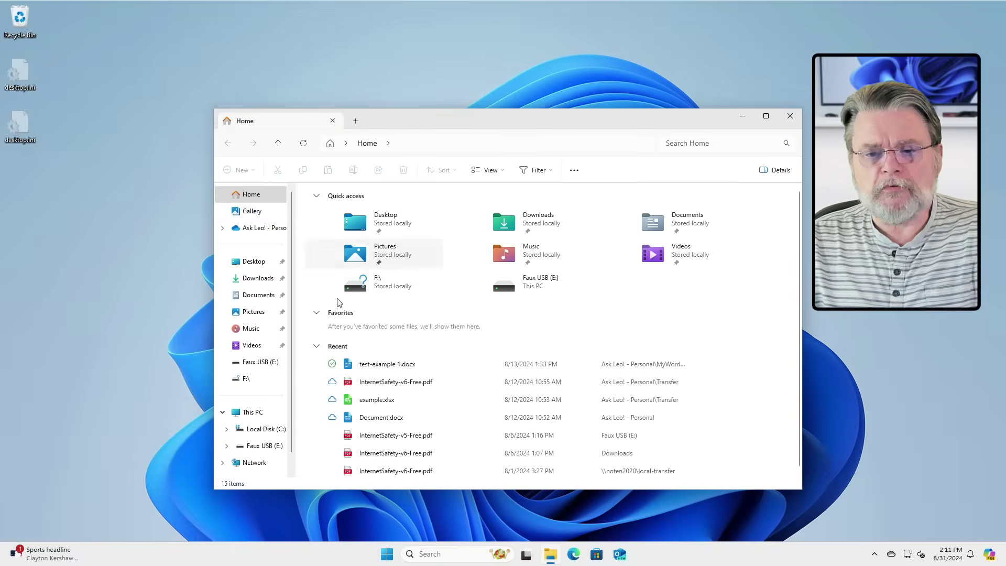
pyautogui.click(259, 362)
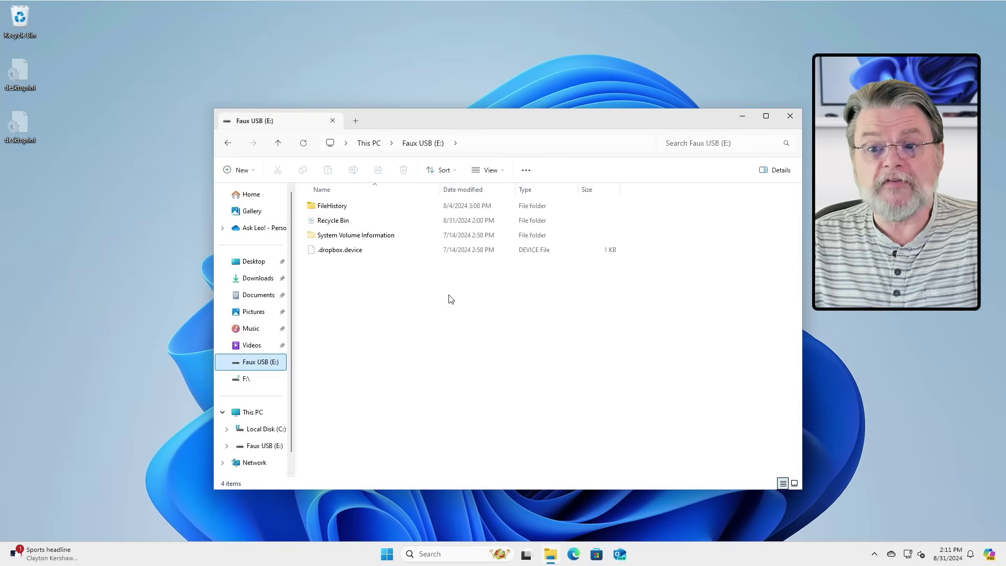
pyautogui.click(347, 222)
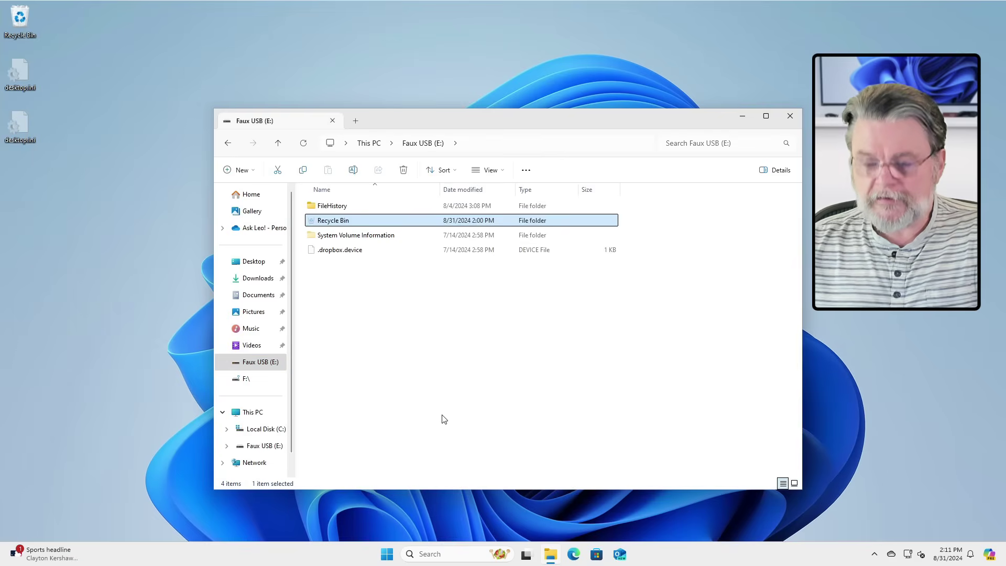
pyautogui.press('Delete')
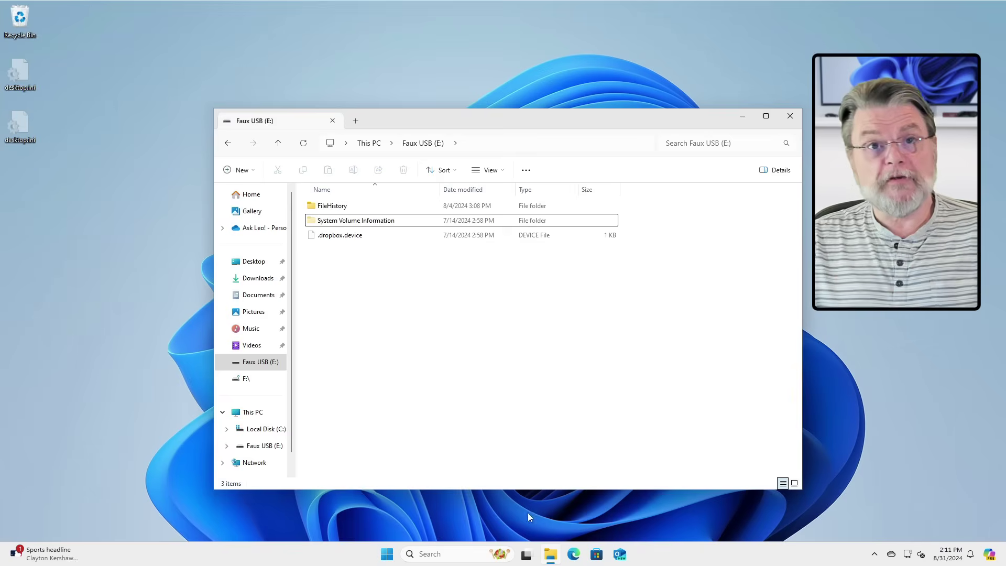